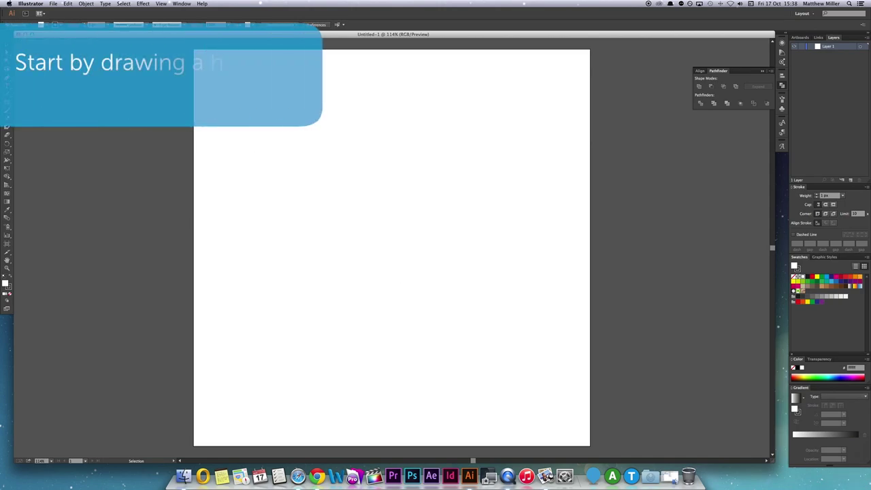
Draw a hexagon, centre it on the artboard and rotate it 30° so a point faces up.
left_click(6, 102)
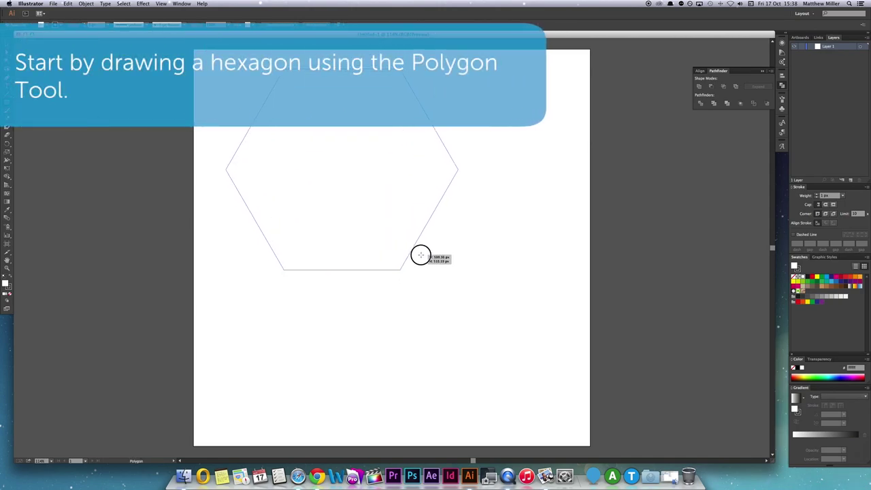
left_click_drag(384, 237, 358, 230)
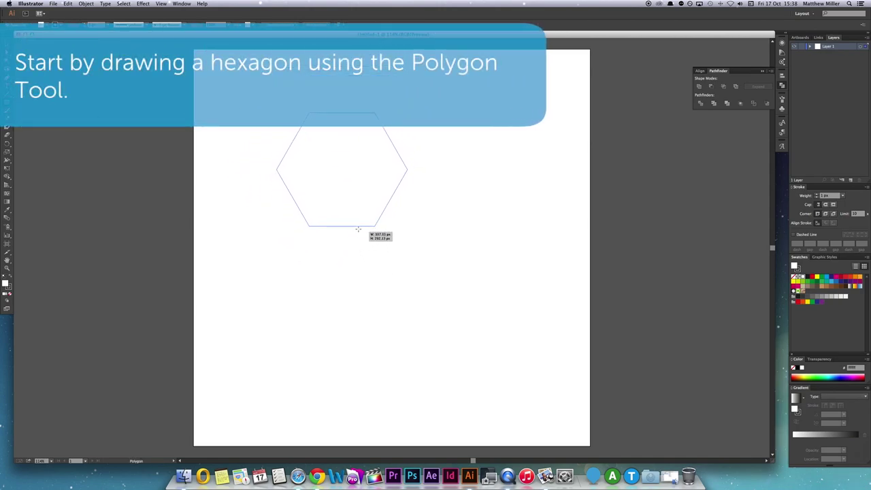
left_click_drag(312, 127, 360, 175)
left_click(306, 357)
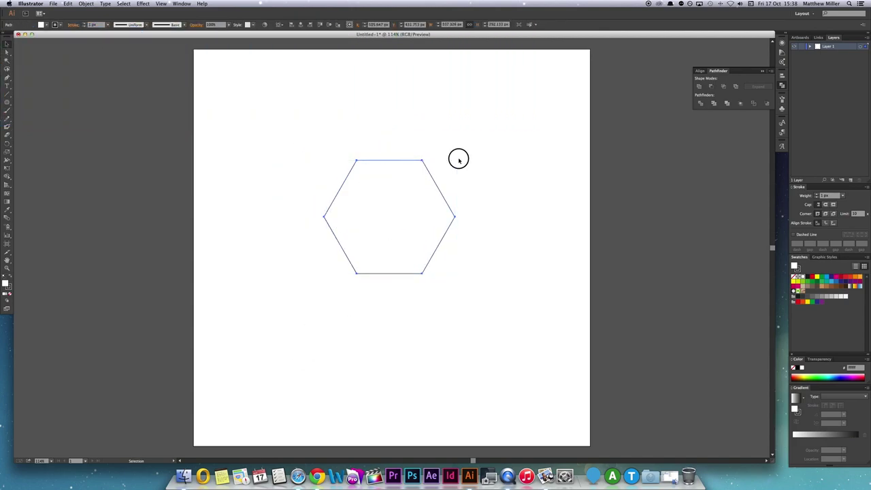
left_click_drag(459, 160, 463, 282)
left_click(368, 357)
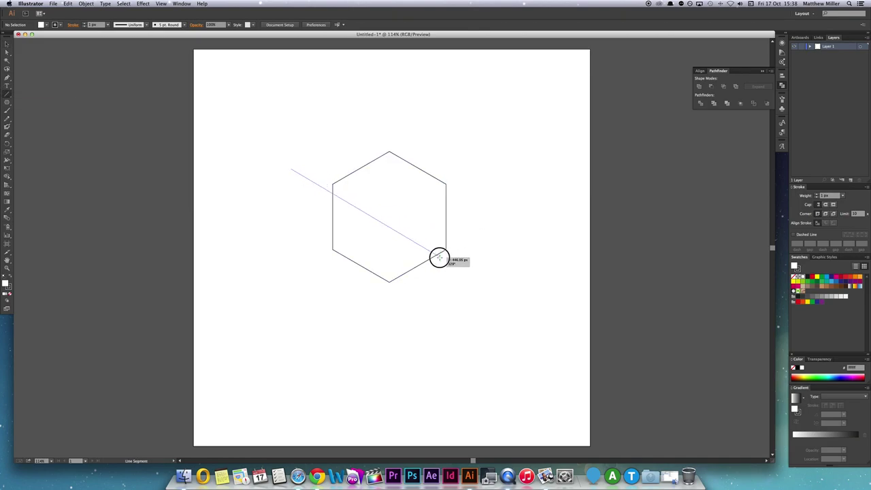
Draw a vertical line through the hexagon's top and bottom points, plus two diagonals through its centre.
left_click_drag(444, 254, 437, 259)
key("Delete")
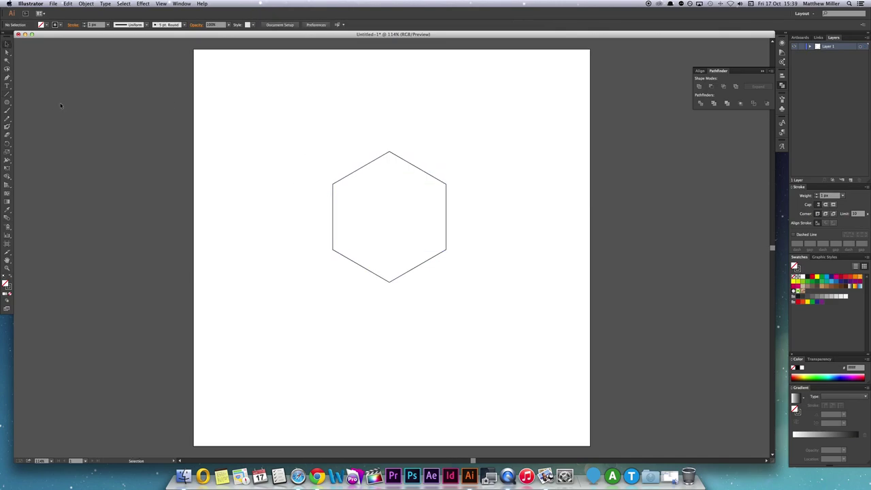
left_click_drag(390, 152, 391, 281)
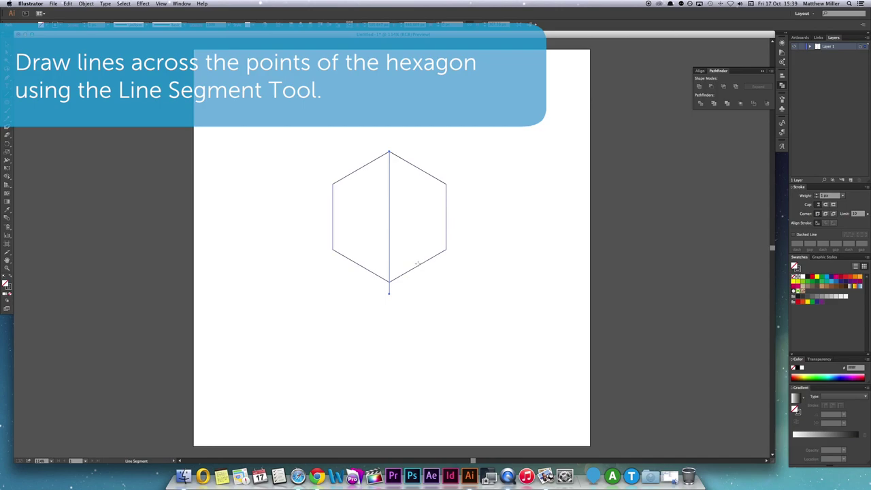
left_click_drag(300, 166, 384, 204)
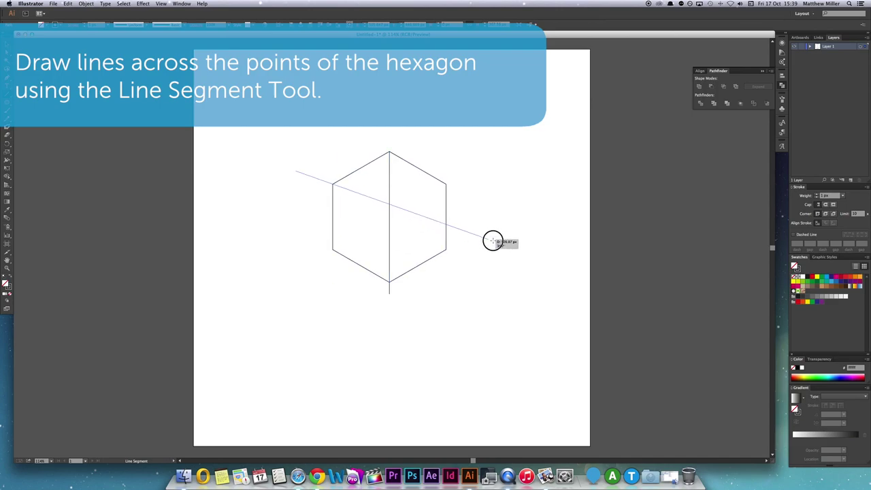
left_click_drag(493, 241, 495, 250)
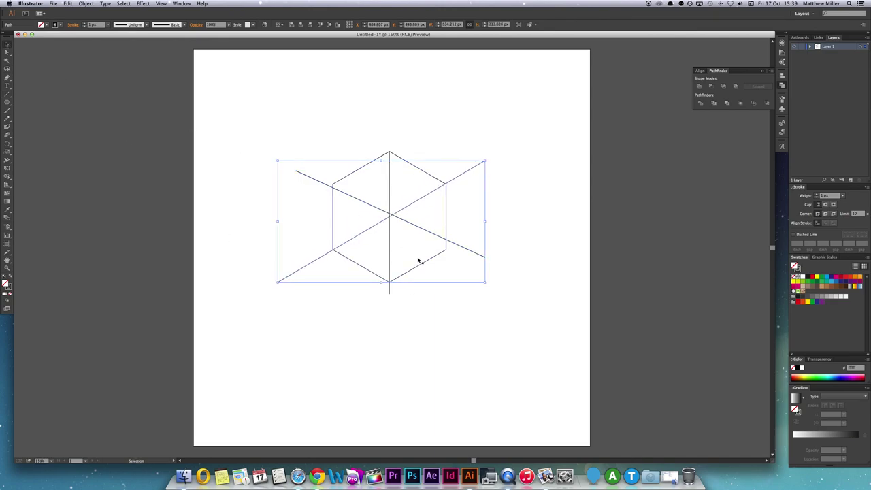
Snap the first diagonal's ends onto the lower-right and upper-left hexagon corners.
scroll(421, 261, "up", 4)
scroll(414, 259, "up", 3)
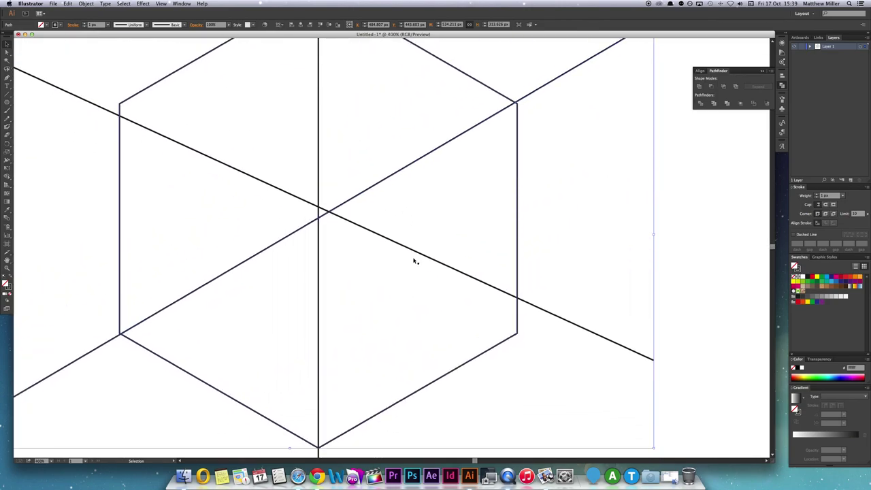
left_click_drag(655, 363, 518, 334)
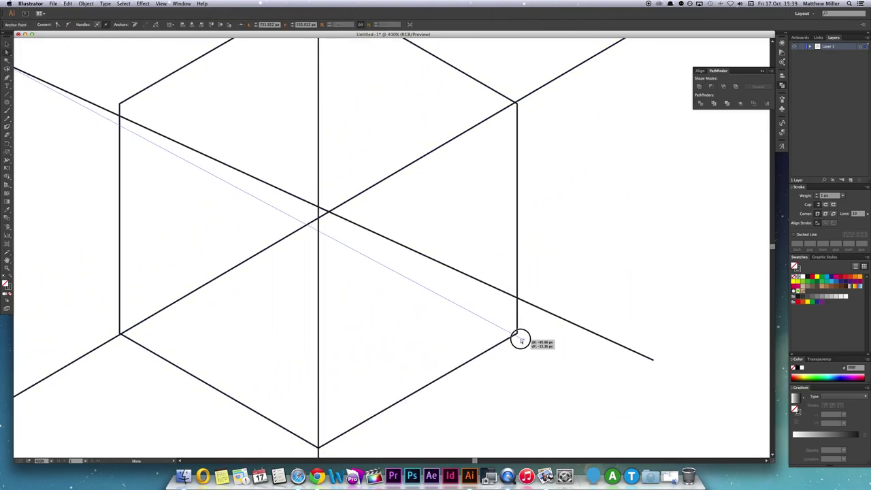
scroll(265, 240, "left", 3)
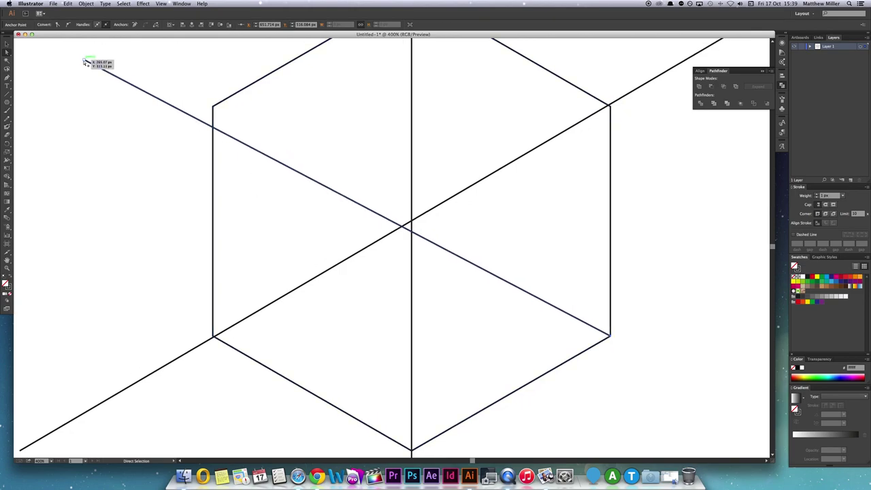
left_click_drag(212, 108, 213, 108)
scroll(102, 302, "down", 3)
scroll(103, 301, "left", 2)
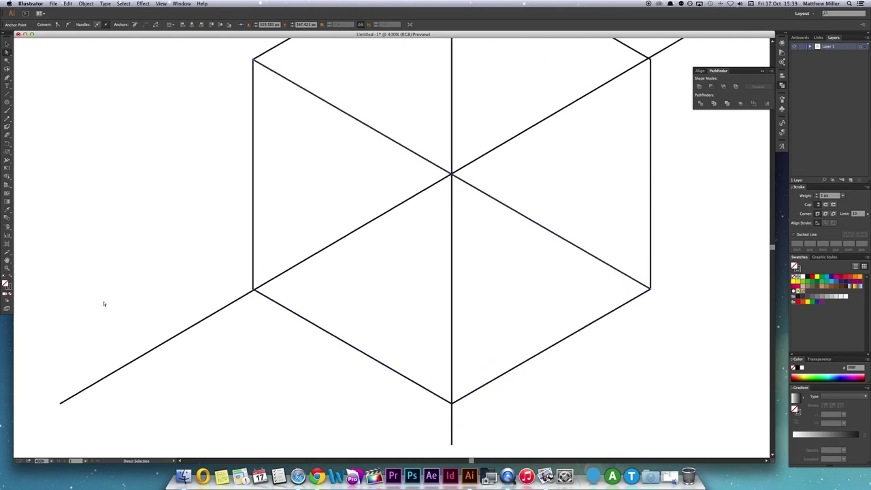
Snap the remaining line endpoints onto their hexagon corners.
left_click_drag(252, 272, 253, 284)
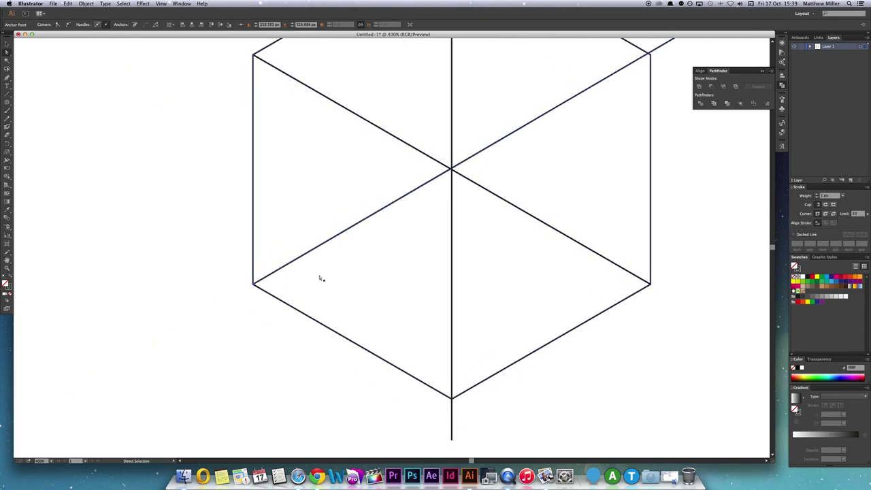
scroll(529, 145, "up", 3)
scroll(529, 144, "right", 3)
left_click_drag(628, 113, 541, 162)
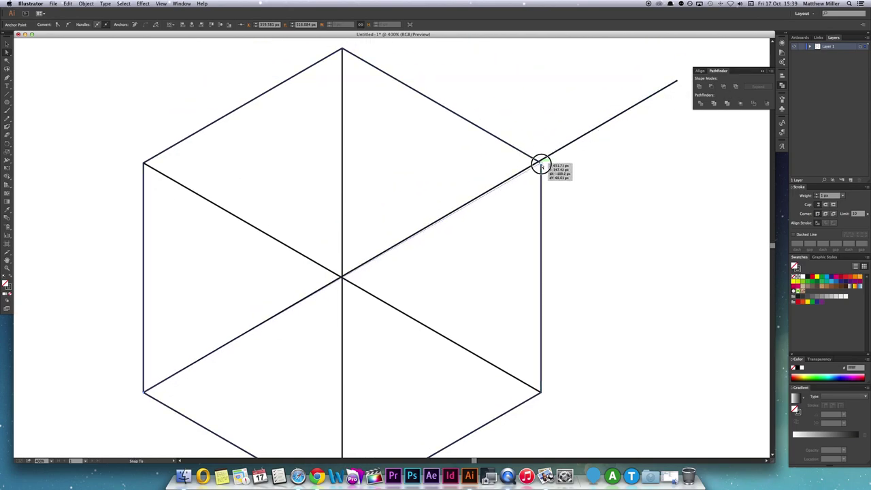
scroll(432, 288, "down", 5)
scroll(431, 288, "down", 2)
left_click_drag(342, 354, 342, 313)
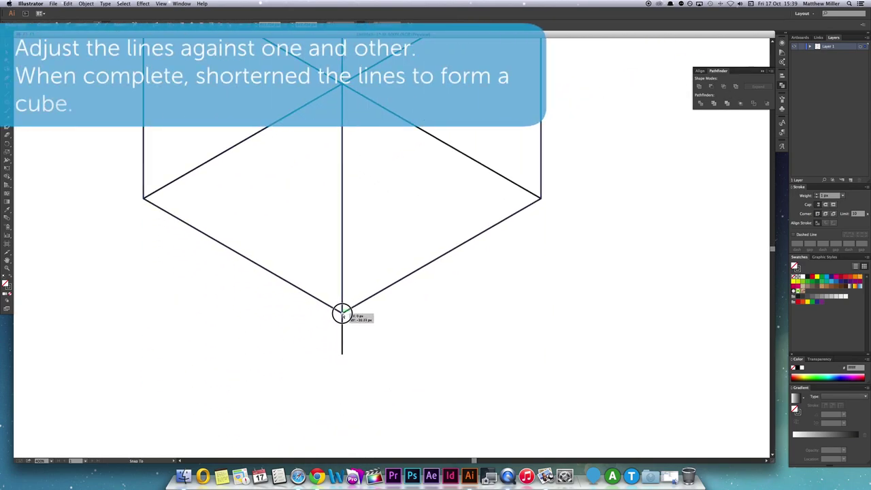
scroll(495, 326, "up", 4)
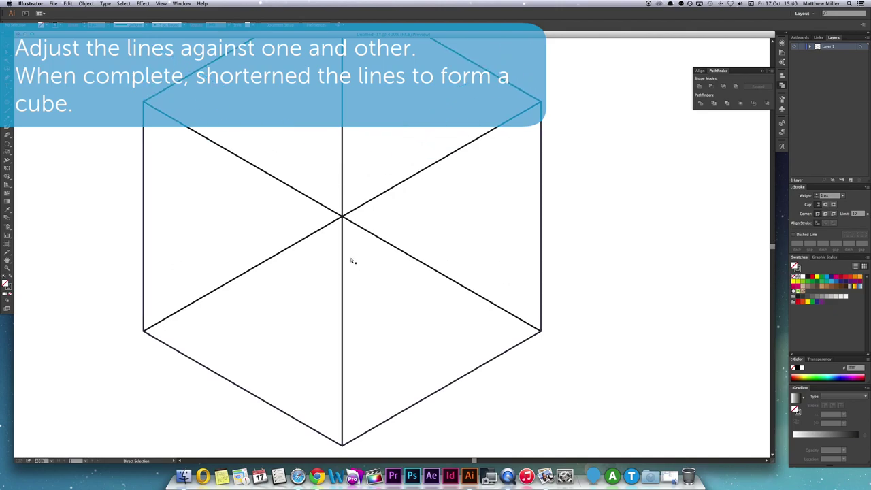
Shorten the lower-left and lower-right diagonals so they end at the hexagon's centre.
left_click_drag(143, 332, 200, 301)
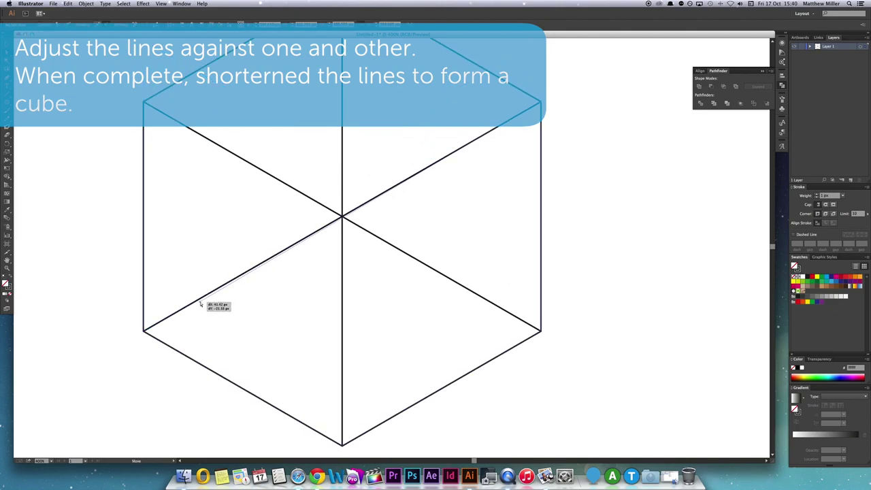
left_click_drag(342, 216, 343, 217)
left_click_drag(542, 332, 342, 215)
scroll(381, 271, "up", 2)
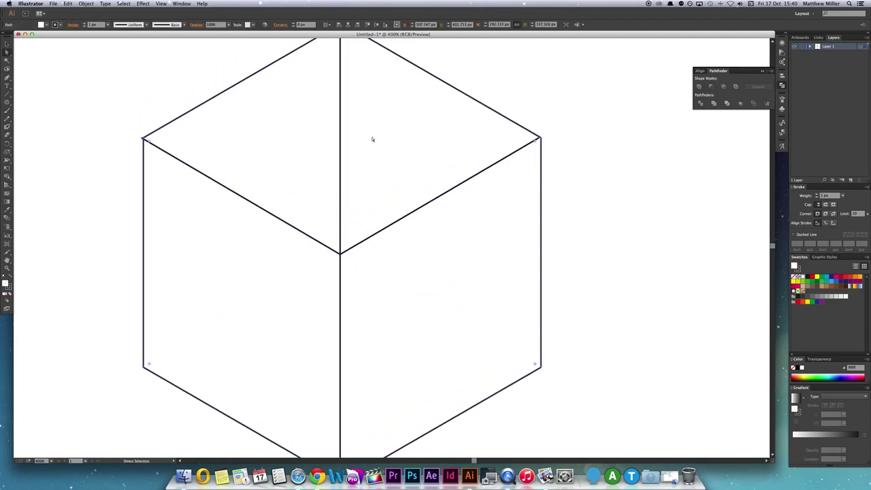
Drag the vertical line's top endpoint down to the cube's centre vertex.
scroll(361, 123, "up", 3)
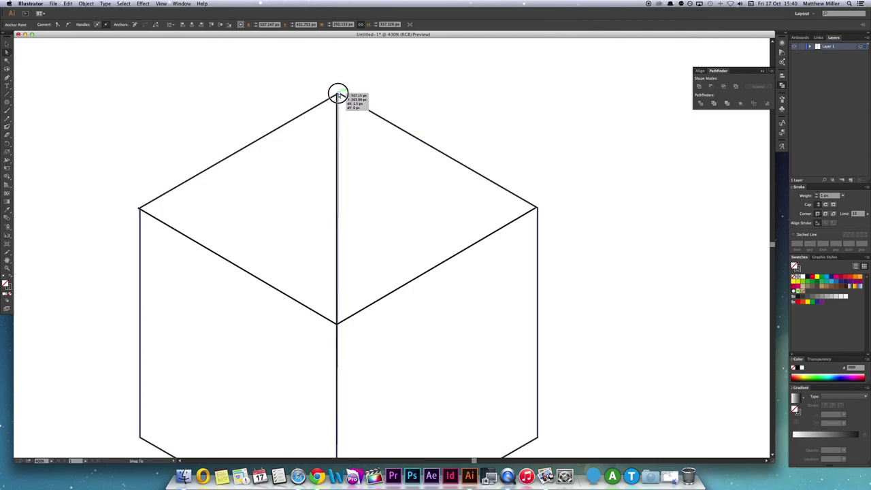
left_click_drag(337, 95, 337, 96)
scroll(342, 333, "up", 3)
scroll(343, 333, "up", 2)
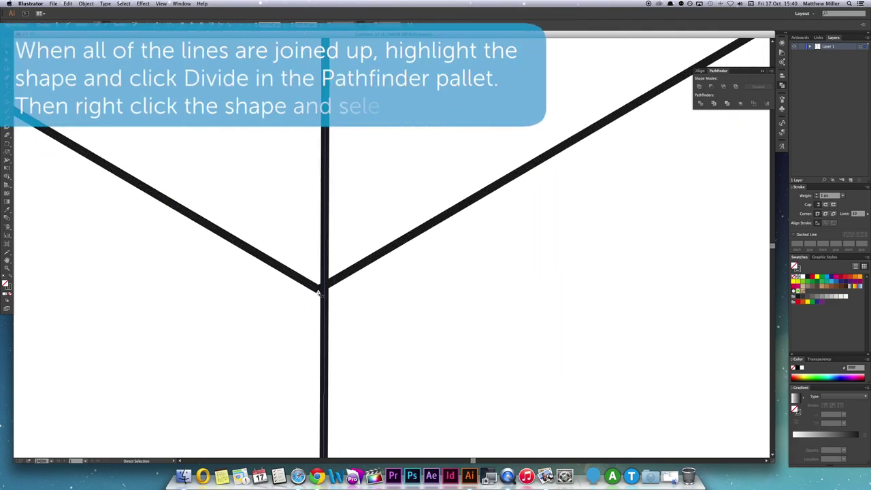
left_click_drag(321, 289, 318, 291)
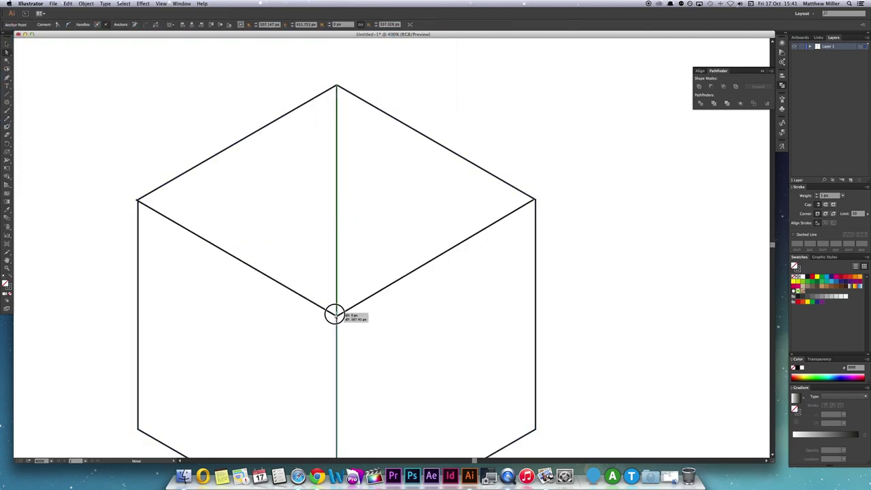
Zoom out and select the whole cube outline with the Selection tool.
key("v")
key("ctrl+minus")
key("ctrl+minus")
key("ctrl+minus")
left_click_drag(107, 130, 327, 300)
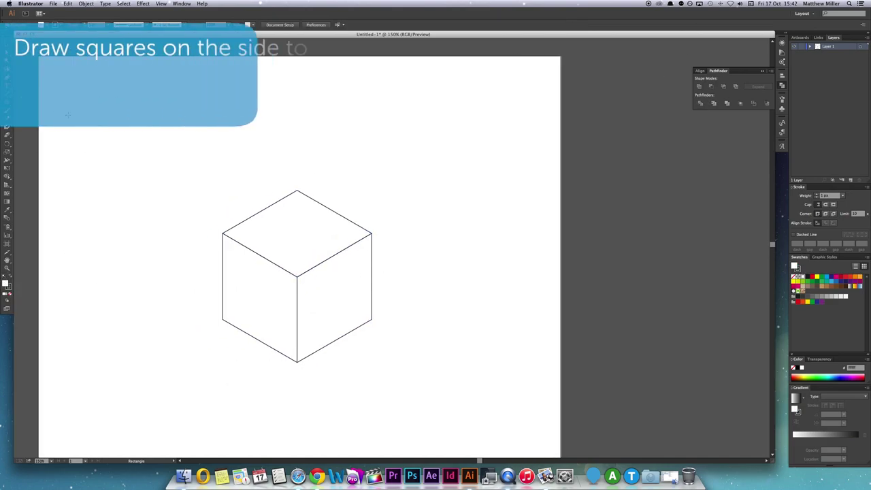
Colour three swatch squares dark maroon, rose and cream.
left_click_drag(78, 266, 134, 322)
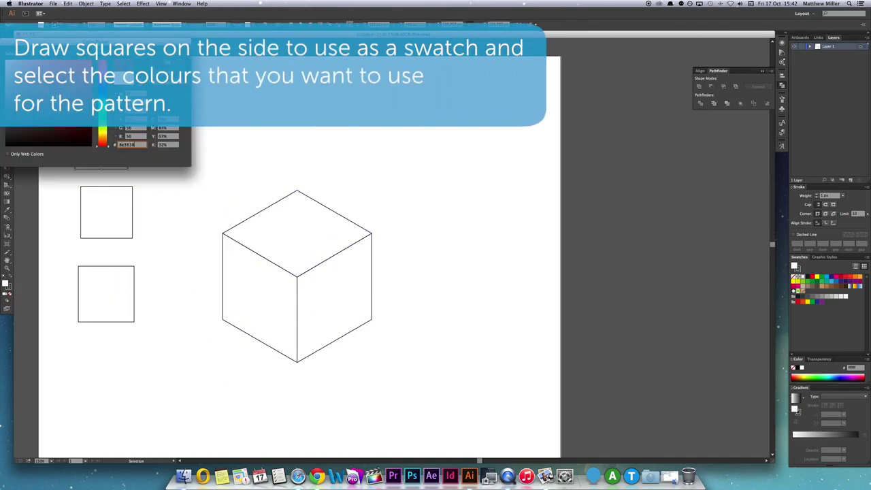
key("Return")
left_click(122, 220)
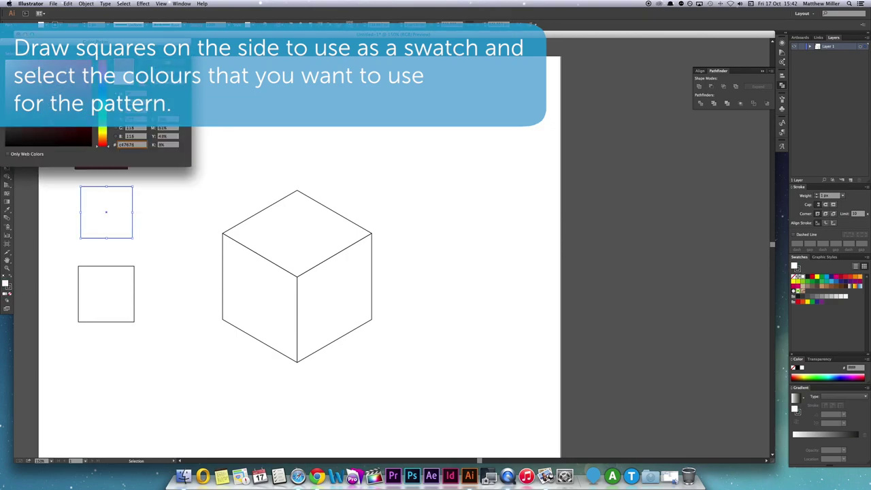
key("Return")
left_click(134, 307)
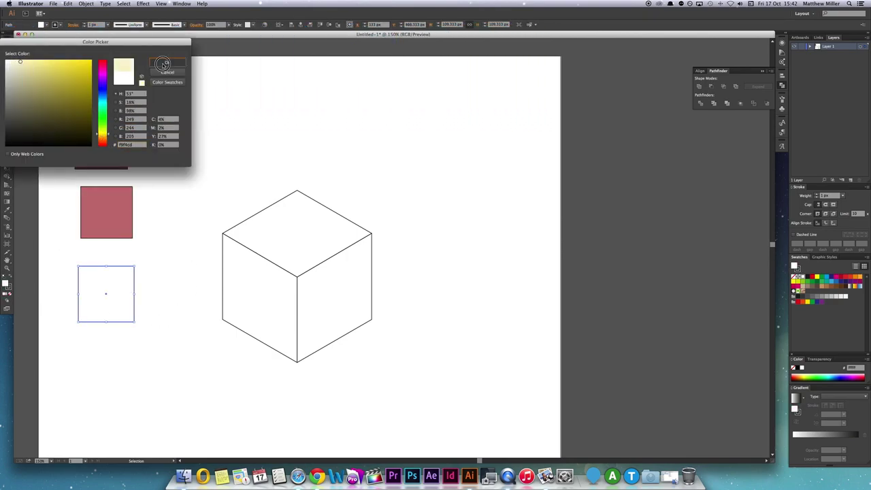
left_click(162, 64)
Eyedrop maroon onto the left face, rose onto the top and cream onto the right, then delete the swatches.
left_click(223, 286)
key("i")
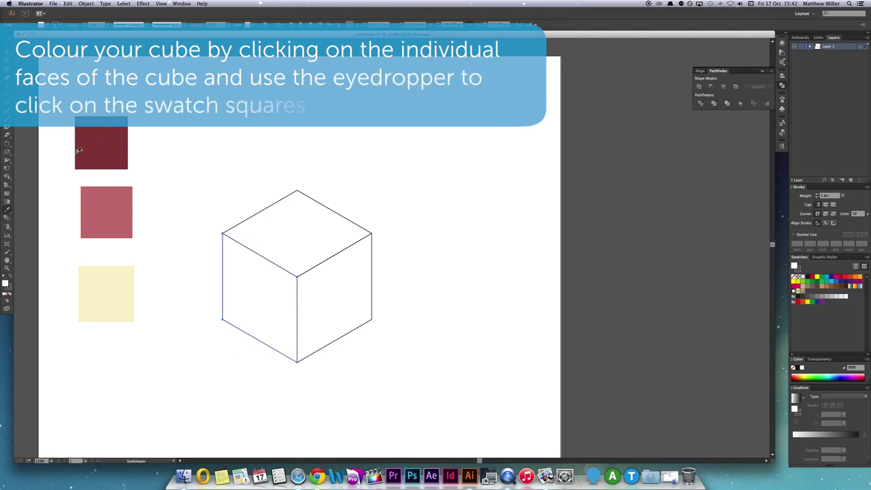
left_click(79, 150)
left_click(273, 218, "ctrl")
left_click(108, 197)
left_click(333, 299, "ctrl")
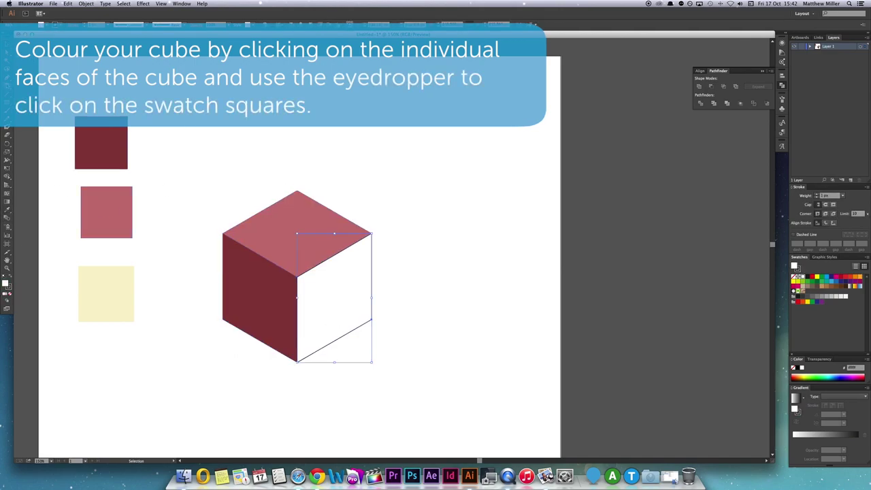
left_click(90, 277)
scroll(190, 165, "down", 1)
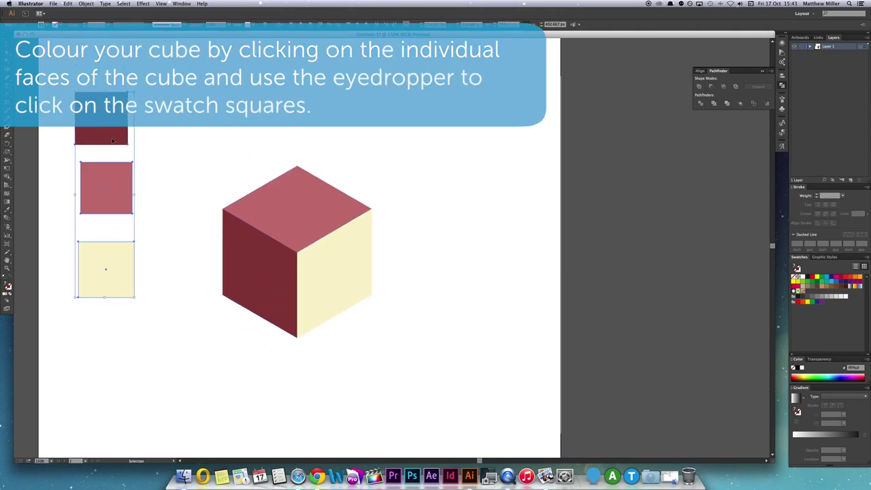
key("Delete")
Move the cube to the bottom-left corner and butt a pasted copy tightly beside it.
mouse_move(302, 255)
left_mouse_down()
mouse_move(317, 216)
mouse_move(228, 374)
left_mouse_up()
key("ctrl+minus")
key("ctrl+minus")
key("ctrl+minus")
key("ctrl+plus")
key("ctrl+c")
key("ctrl+v")
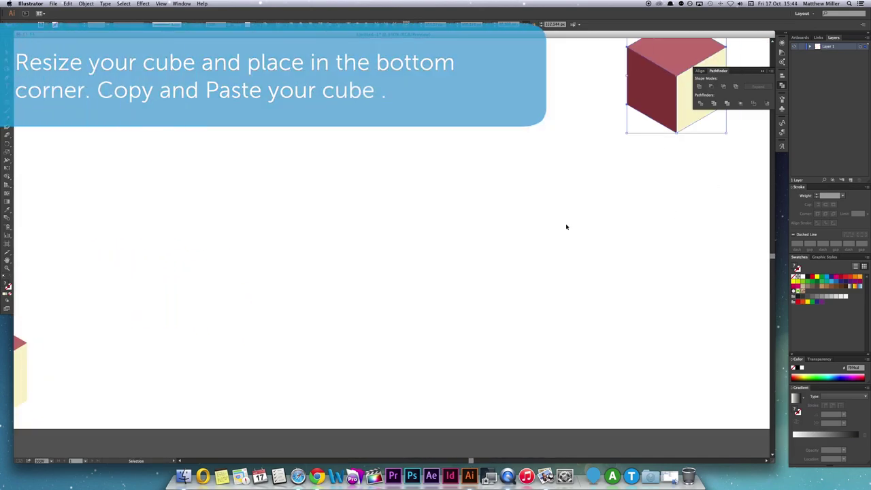
left_click_drag(647, 75, 74, 405)
key("ctrl+plus")
key("ctrl+plus")
key("ctrl+plus")
left_click_drag(416, 284, 417, 286)
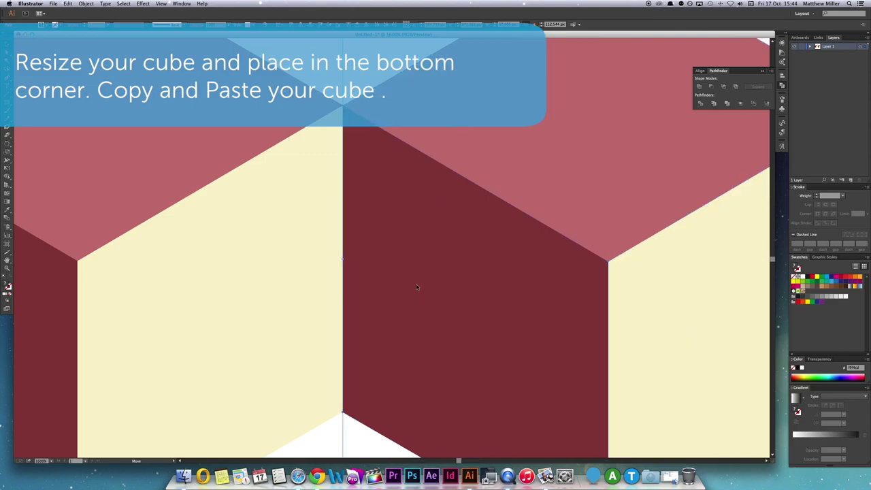
Copy the cube pair and line the pasted pair up to the right of the first two.
key("ctrl+0")
key("ctrl+c")
key("ctrl+v")
left_click_drag(440, 247, 506, 379)
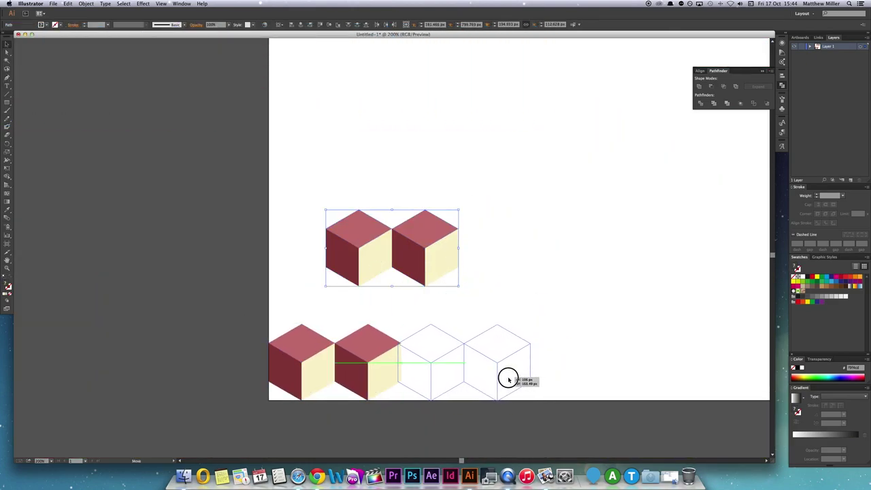
key("ctrl+plus")
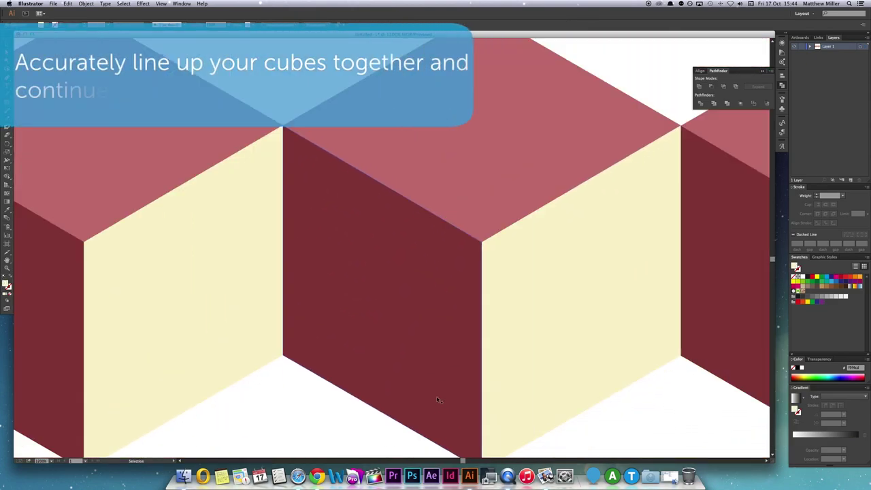
Nudge a cube to close the seam in the four-cube row.
scroll(698, 232, "down", 3)
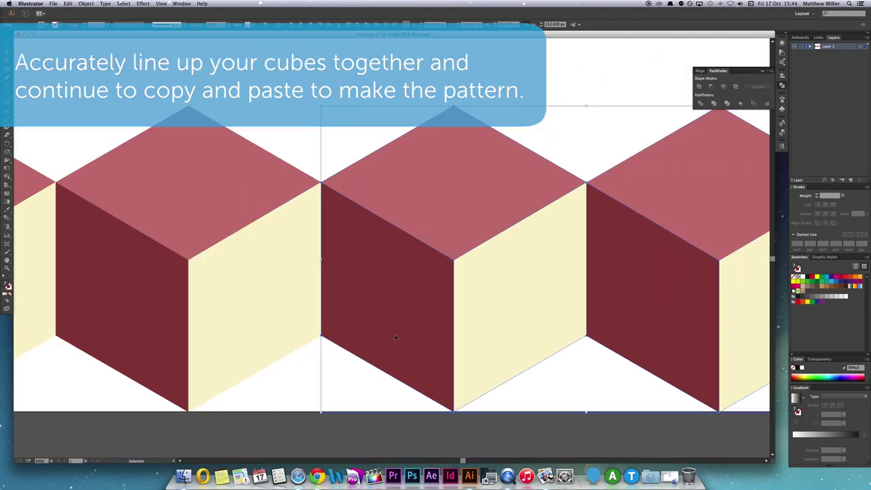
left_click(368, 327)
scroll(354, 286, "up", 5)
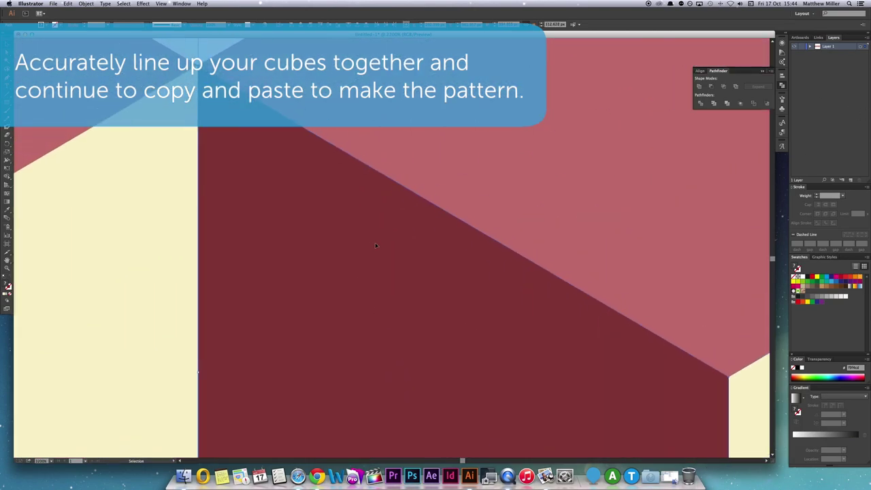
left_click_drag(306, 204, 306, 206)
scroll(184, 402, "down", 3)
scroll(208, 400, "down", 3)
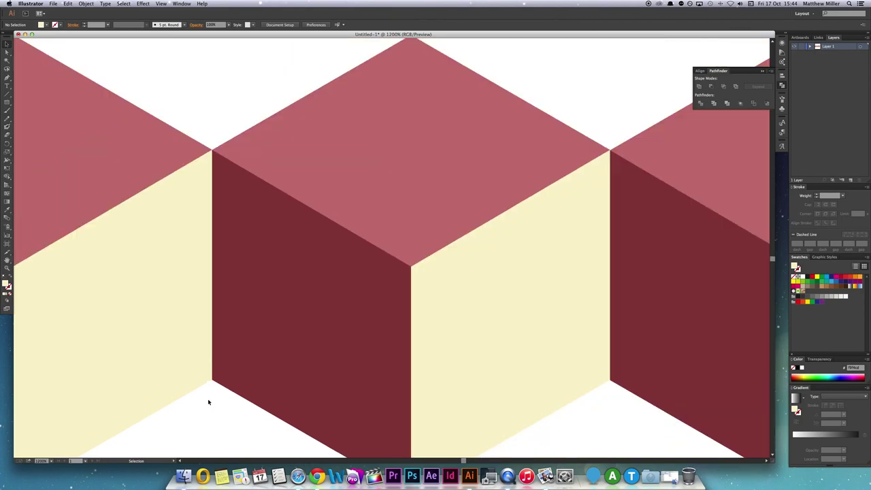
scroll(65, 385, "down", 2)
Place a duplicate of the four-cube row beside it, aligned at the seam.
left_click_drag(44, 355, 451, 355)
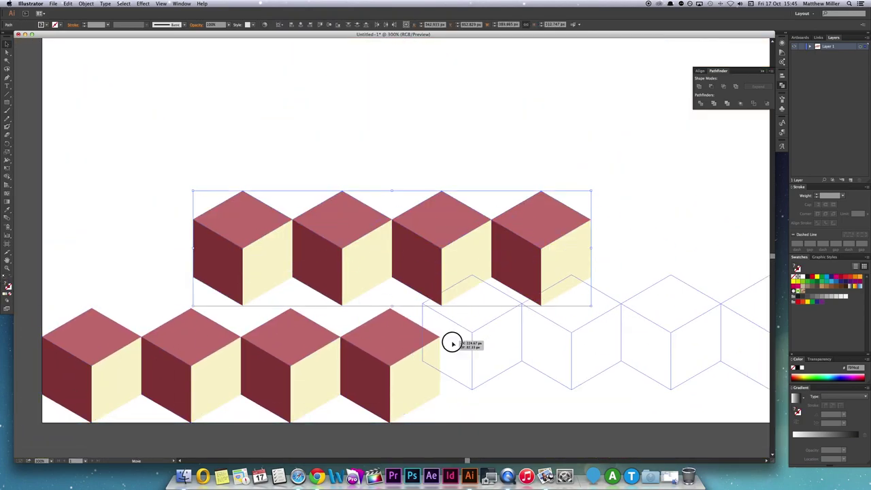
scroll(451, 356, "up", 4)
scroll(370, 346, "up", 2)
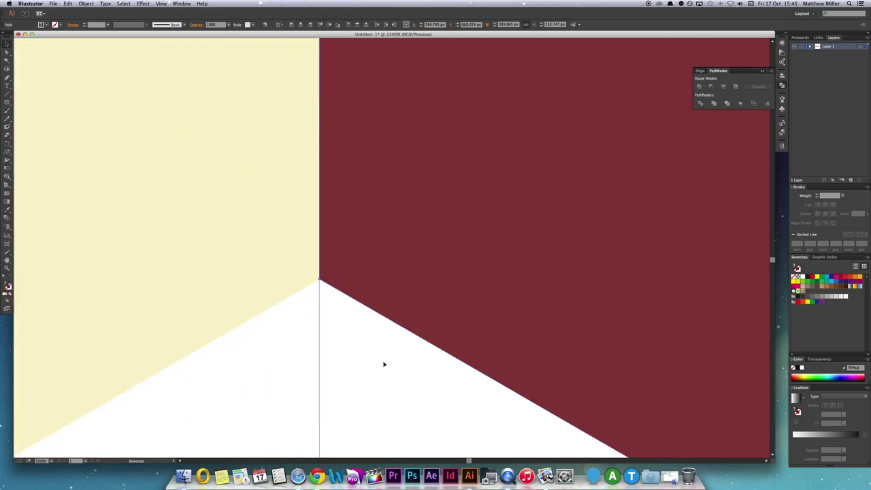
left_click_drag(390, 300, 390, 300)
scroll(344, 333, "down", 5)
scroll(388, 331, "down", 3)
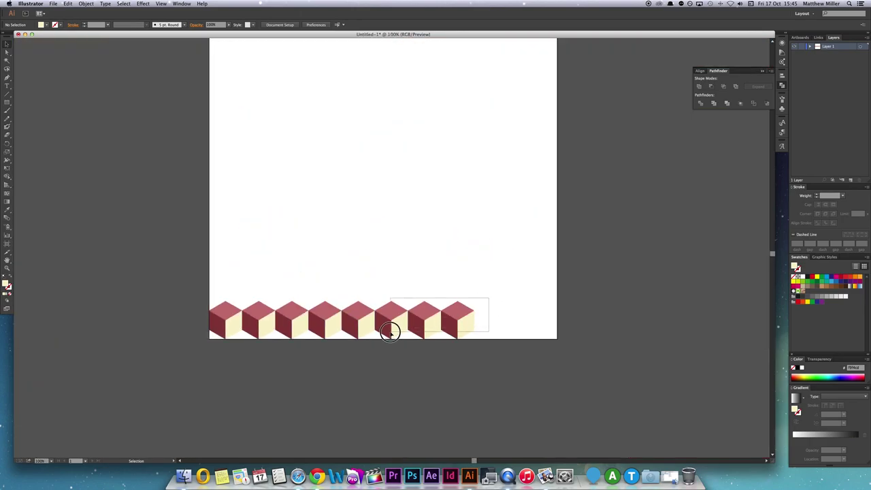
Shift the duplicated cubes to close the remaining seam gap.
scroll(428, 344, "up", 2)
scroll(487, 326, "up", 1)
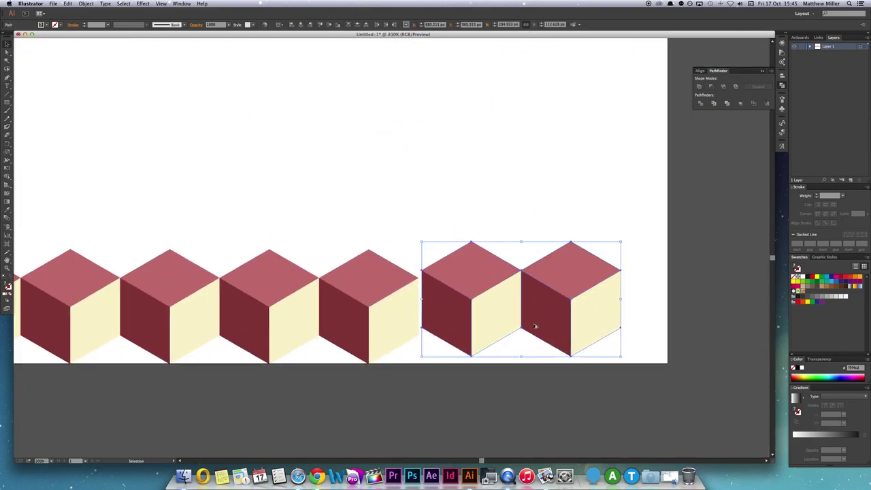
scroll(525, 331, "up", 5)
left_click_drag(351, 268, 338, 325)
scroll(340, 325, "down", 1)
scroll(381, 340, "down", 3)
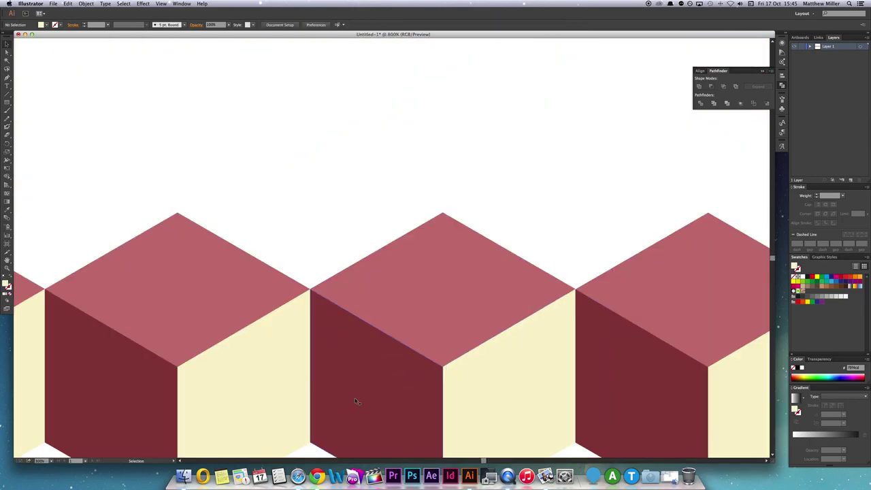
scroll(408, 347, "down", 1)
scroll(438, 359, "down", 2)
Fine-tune the cube group's position at the seam, then deselect and view the whole artboard.
left_click(438, 367)
scroll(408, 381, "up", 4)
scroll(477, 368, "up", 4)
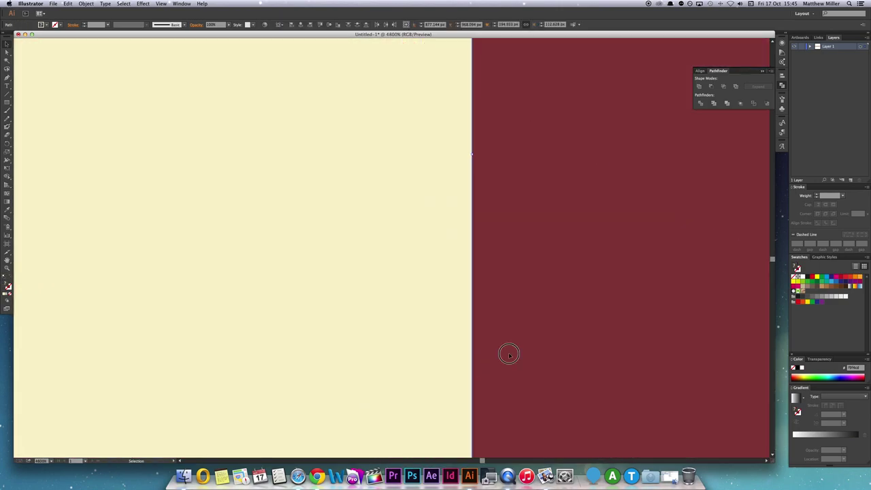
left_click_drag(508, 355, 490, 204)
scroll(491, 204, "down", 2)
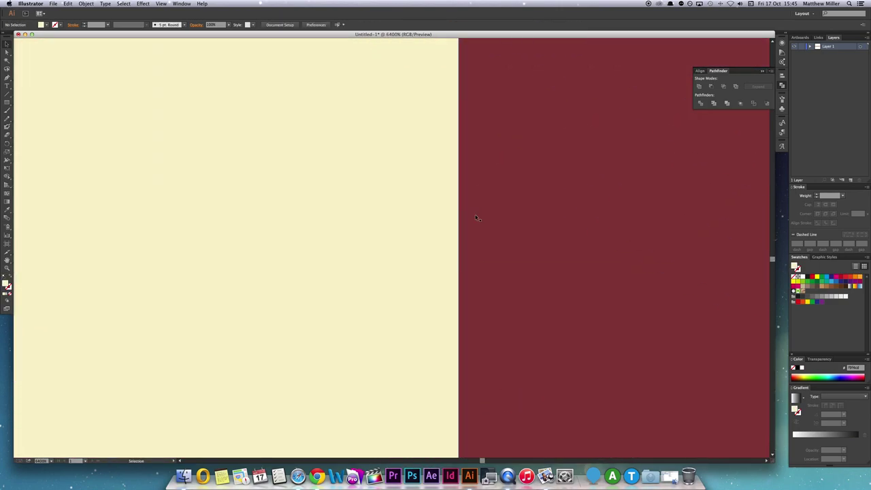
scroll(475, 215, "up", 3)
left_click(475, 222)
key("super+1")
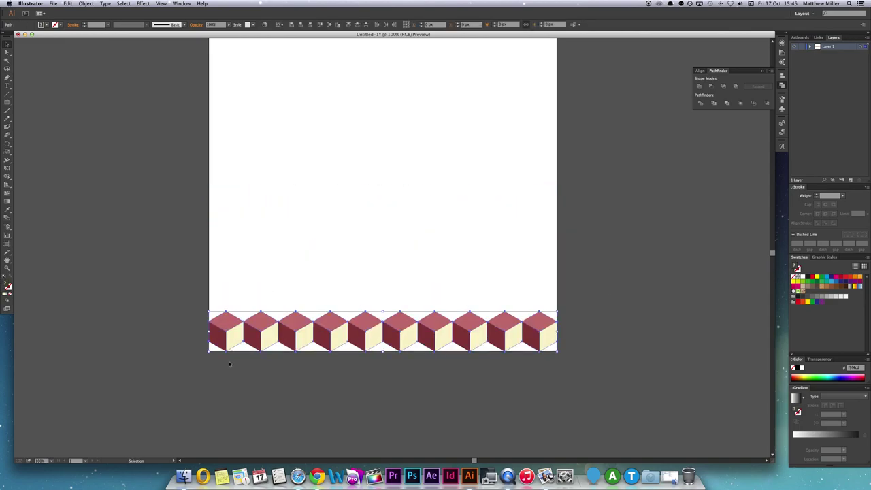
Move the cube row down onto the artboard's bottom edge.
mouse_move(404, 201)
left_mouse_down()
mouse_move(352, 309)
mouse_move(364, 299)
left_mouse_up()
scroll(391, 206, "up", 10)
scroll(387, 243, "down", 5)
scroll(476, 252, "down", 3)
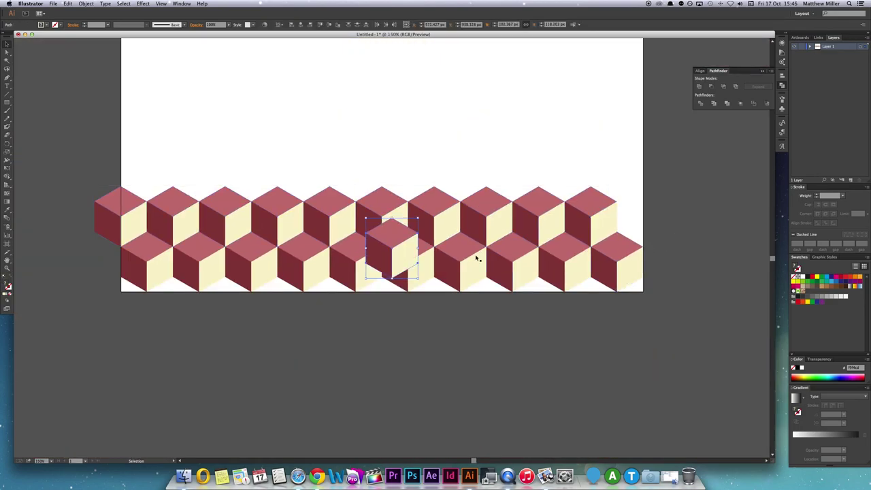
scroll(621, 224, "up", 8)
left_click_drag(630, 236, 629, 235)
Reselect the cube pattern and check the stacked rows.
scroll(309, 265, "down", 8)
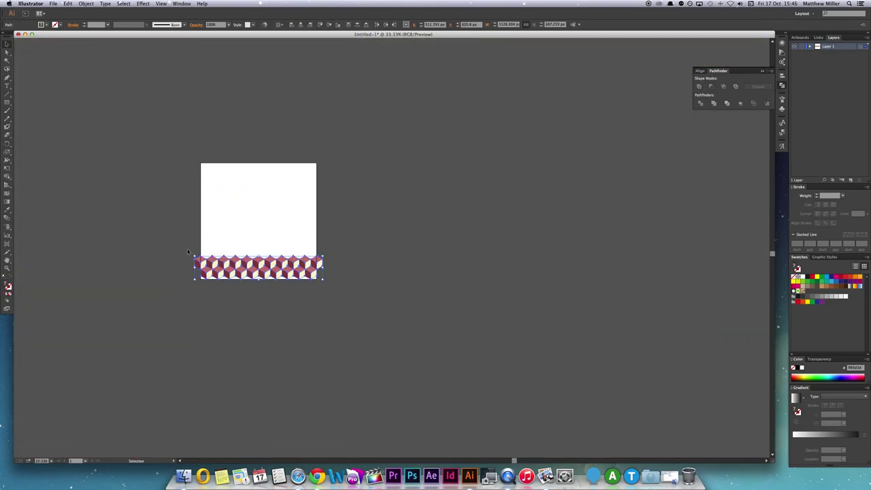
scroll(418, 252, "up", 4)
scroll(368, 283, "up", 3)
scroll(368, 282, "down", 8)
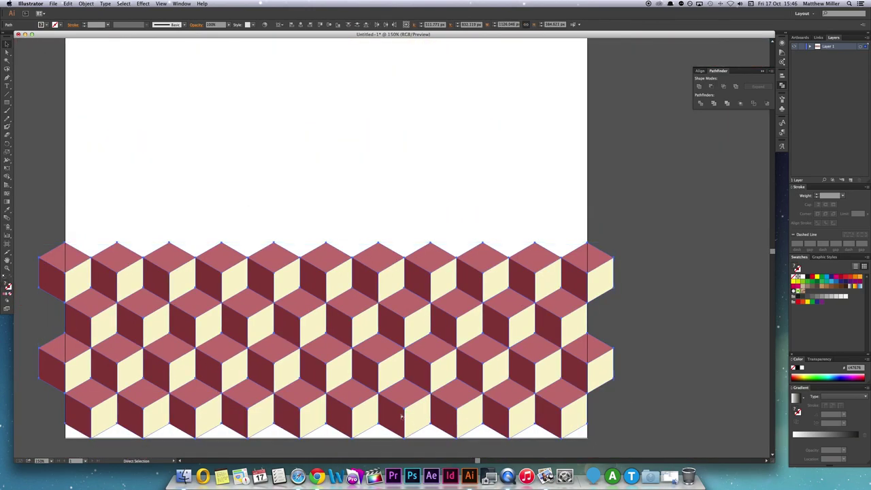
scroll(311, 234, "up", 2)
scroll(629, 356, "down", 4)
left_click(628, 355)
left_click(556, 281)
Clear the selection and pan across to inspect the tiled cube block.
scroll(556, 274, "up", 3)
scroll(538, 276, "up", 3)
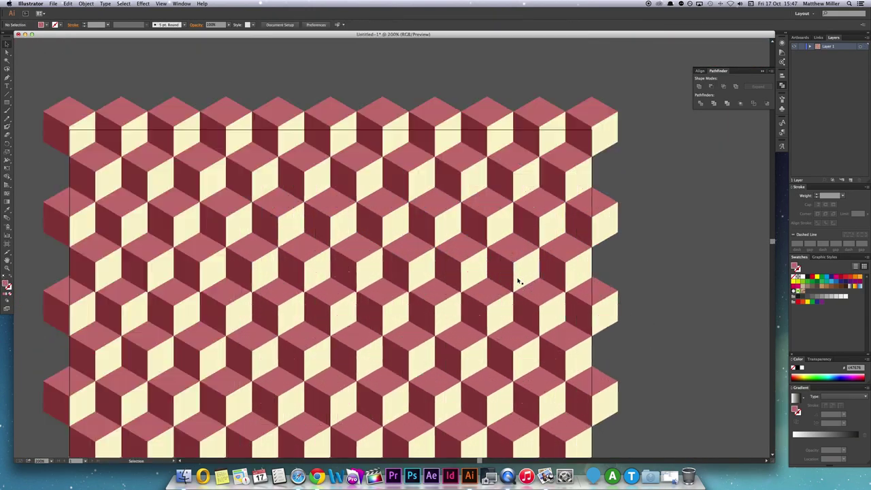
scroll(517, 278, "up", 8)
scroll(503, 280, "down", 4)
scroll(488, 277, "down", 4)
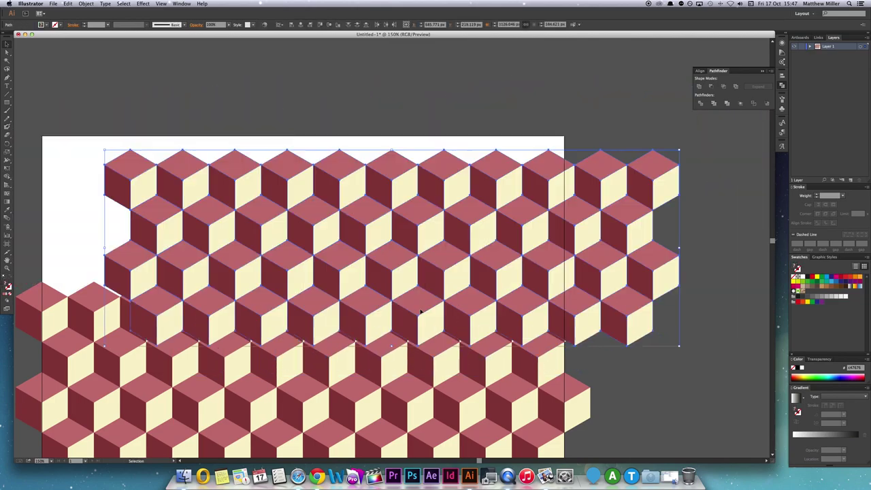
scroll(505, 230, "up", 8)
left_click(505, 230)
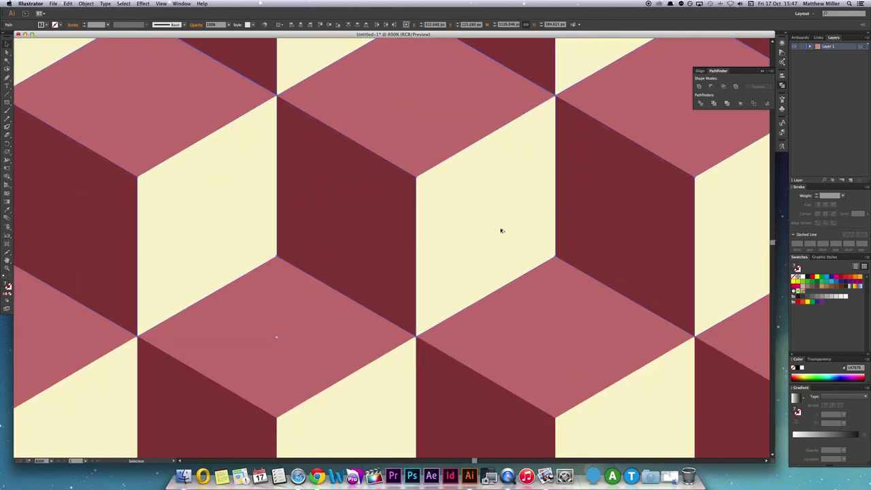
scroll(502, 230, "down", 6)
scroll(579, 252, "down", 3)
scroll(609, 265, "right", 2)
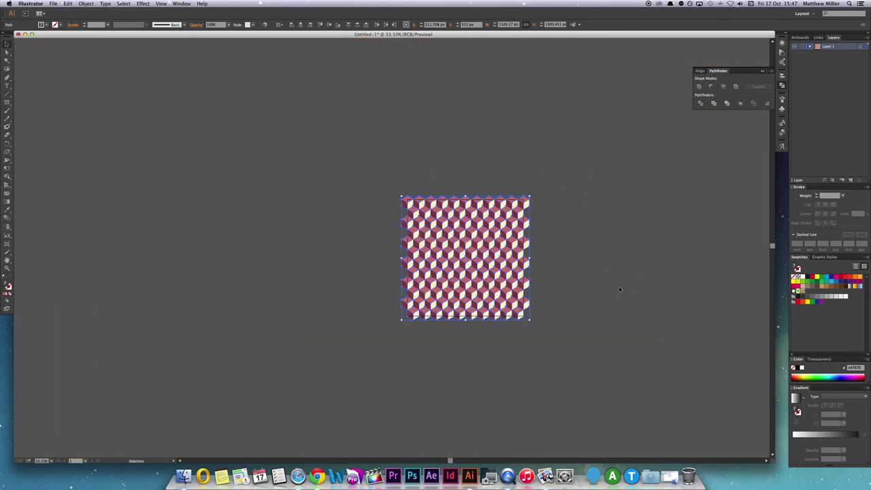
scroll(618, 291, "right", 4)
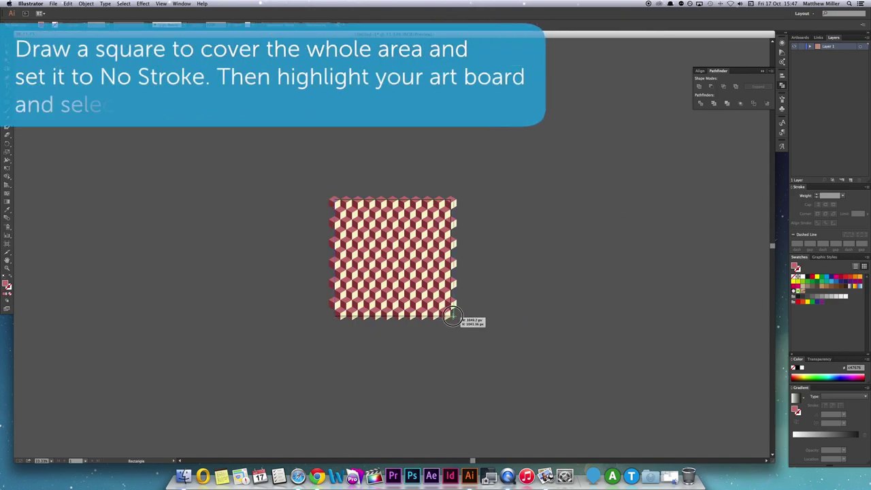
Draw a square over the cube pattern snapped to the artboard edges.
left_click_drag(334, 200, 454, 310)
scroll(409, 287, "up", 3)
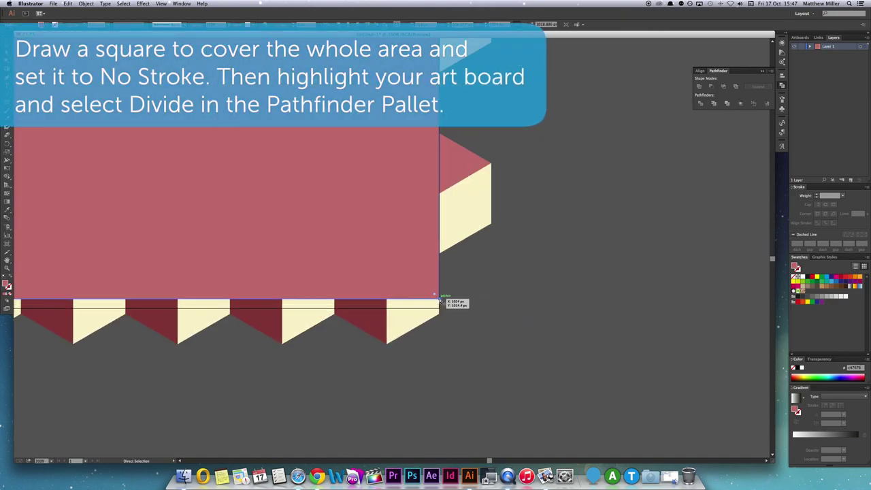
scroll(439, 300, "down", 1)
scroll(408, 286, "down", 3)
scroll(312, 197, "up", 5)
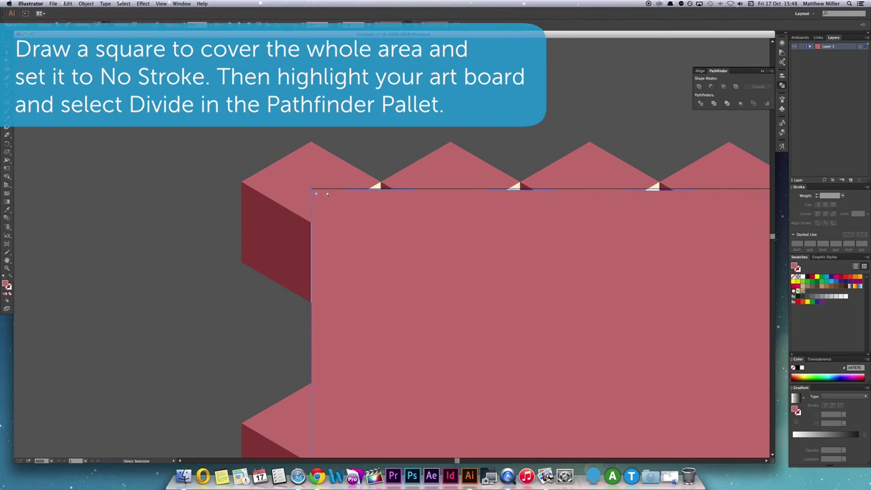
scroll(327, 194, "right", 4)
Set the square's fill to None so only its outline shows.
left_click(42, 24)
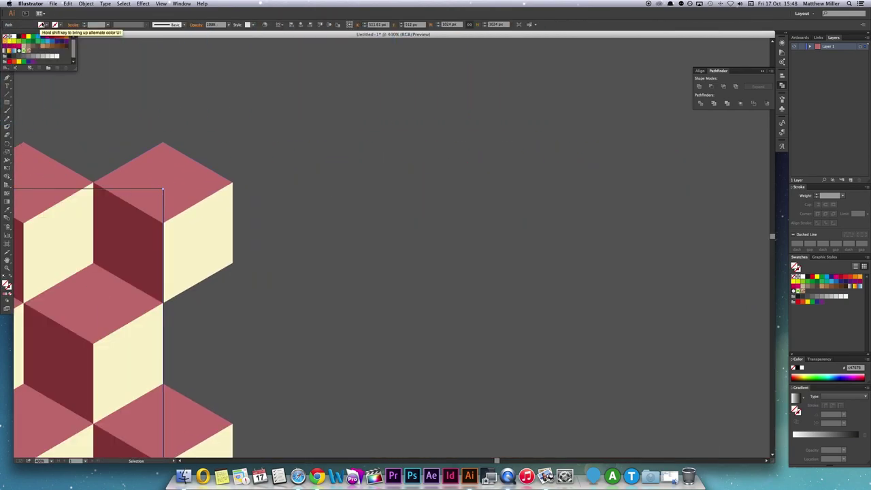
scroll(324, 278, "down", 2)
scroll(323, 278, "down", 2)
scroll(328, 278, "down", 2)
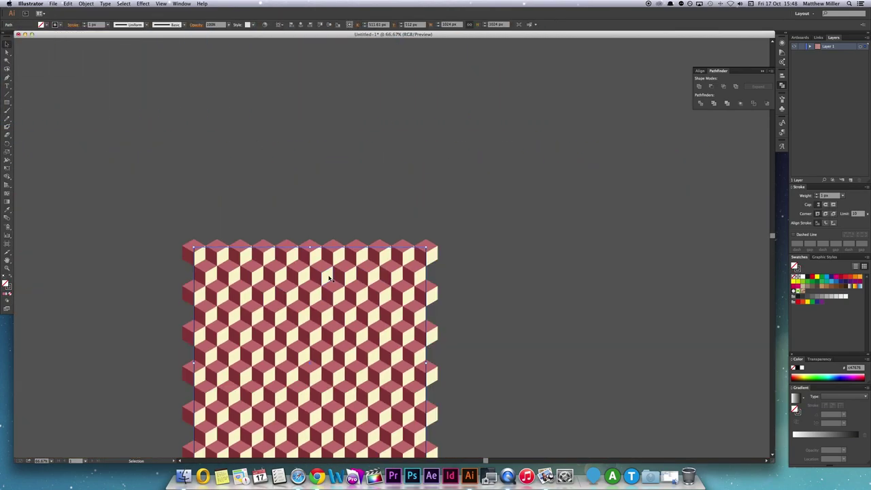
scroll(329, 278, "down", 5)
left_click(448, 330)
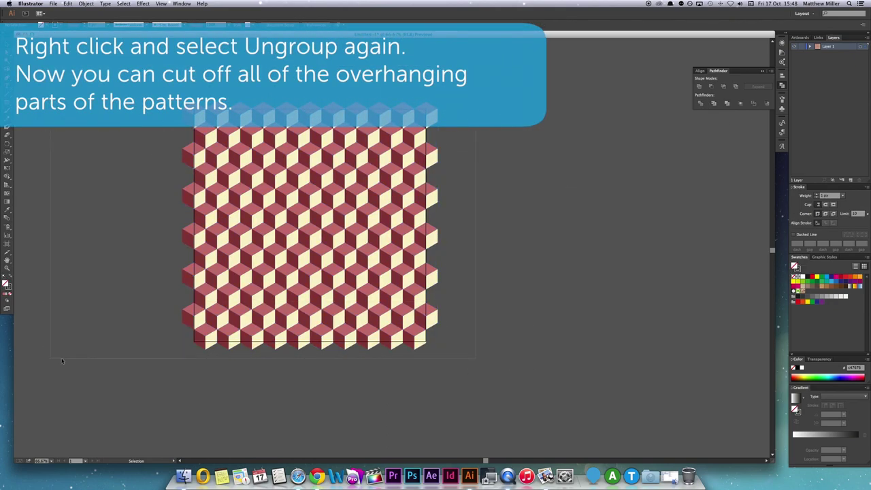
Ungroup the cube pattern and delete the pieces overhanging the square's right edge.
right_click(244, 287)
left_click(269, 321)
left_click_drag(432, 401, 431, 402)
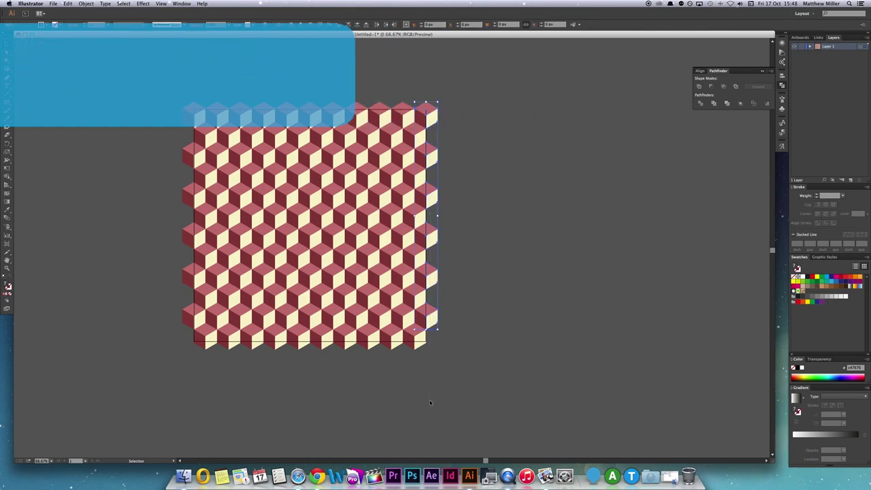
key("Delete")
Delete the cube pieces hanging below the square's bottom edge.
left_click_drag(161, 344, 160, 344)
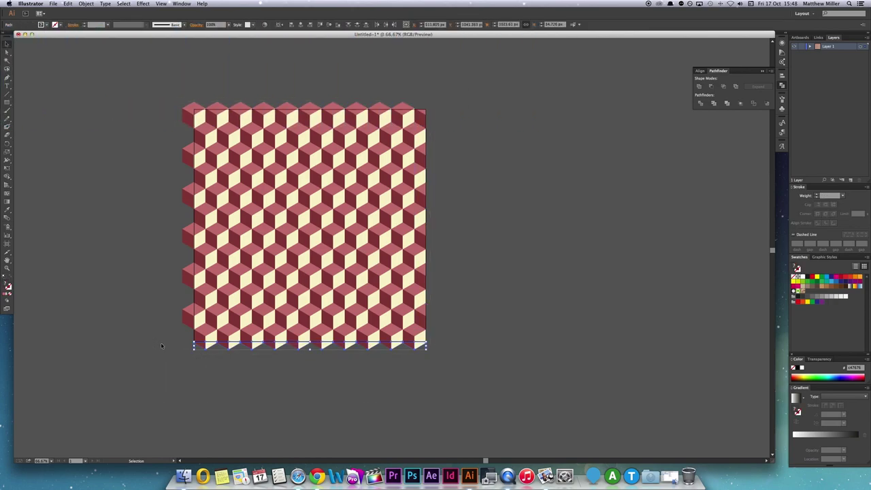
key("Delete")
left_click_drag(150, 82, 169, 168)
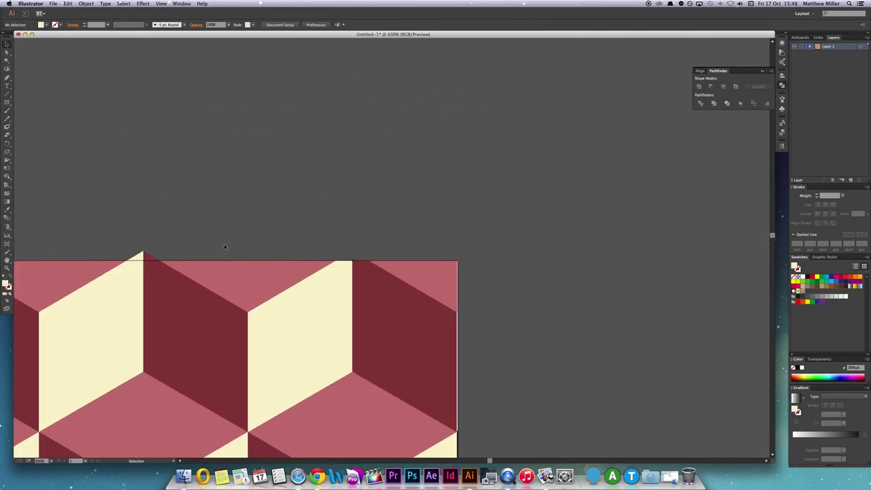
scroll(393, 358, "left", 3)
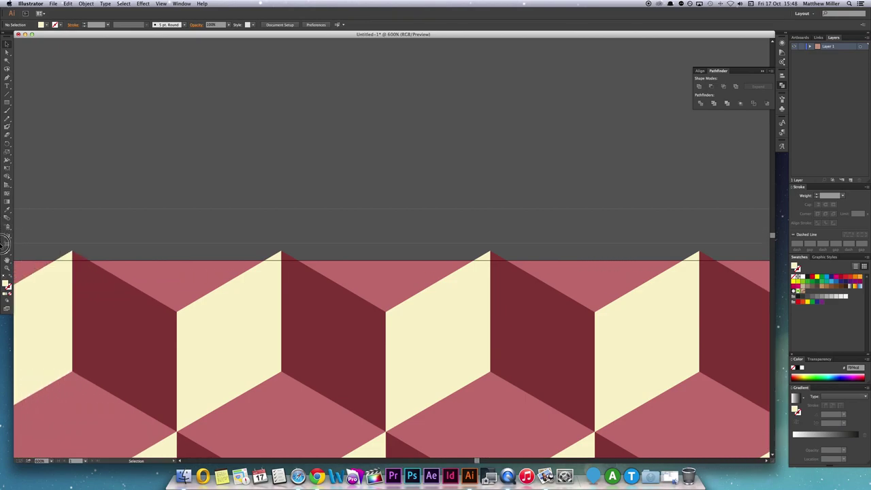
scroll(130, 253, "left", 3)
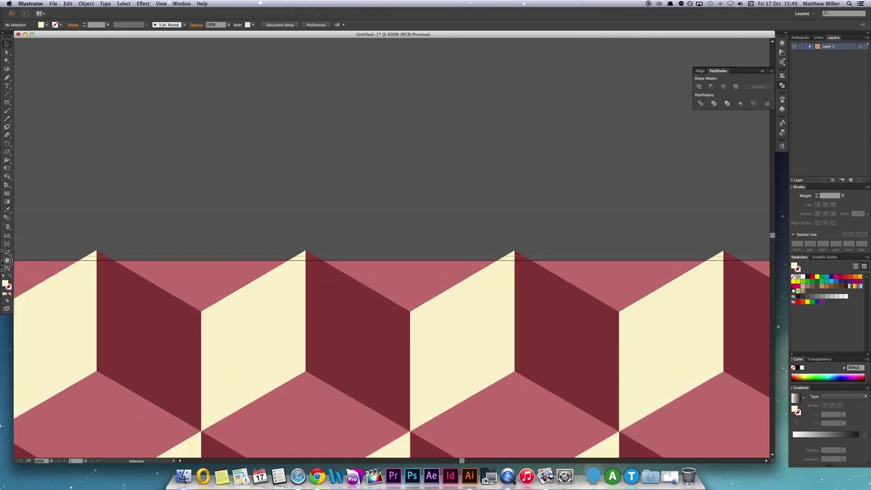
scroll(113, 240, "down", 1)
scroll(113, 240, "down", 1)
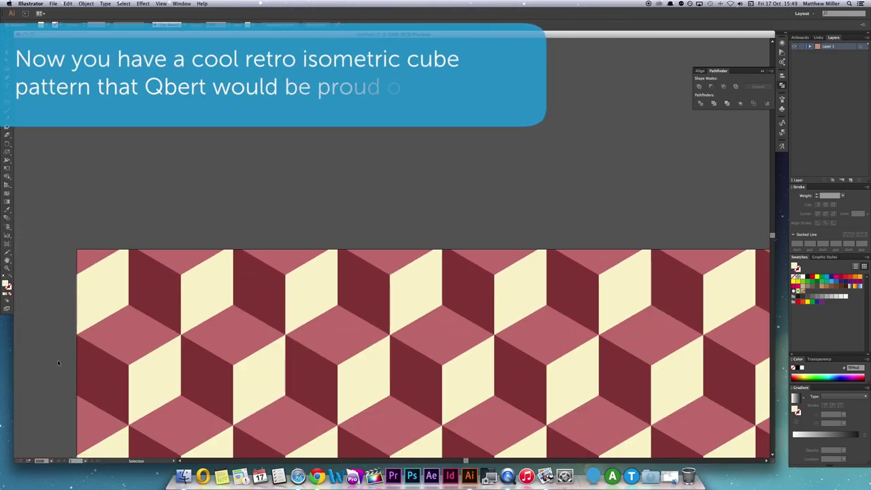
Review the trimmed maroon, rose and cream cube tile and expand Layer 1 to list its paths.
scroll(77, 286, "down", 5)
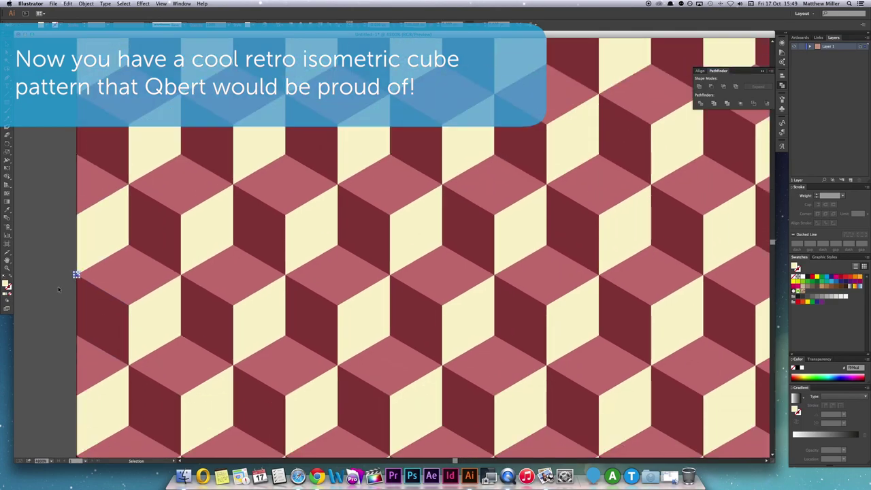
scroll(58, 289, "up", 5)
left_click(811, 46)
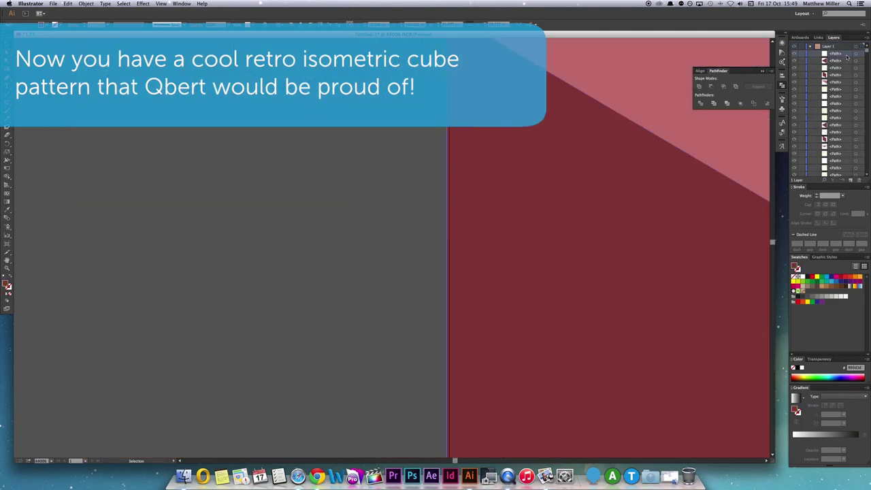
scroll(202, 109, "down", 5)
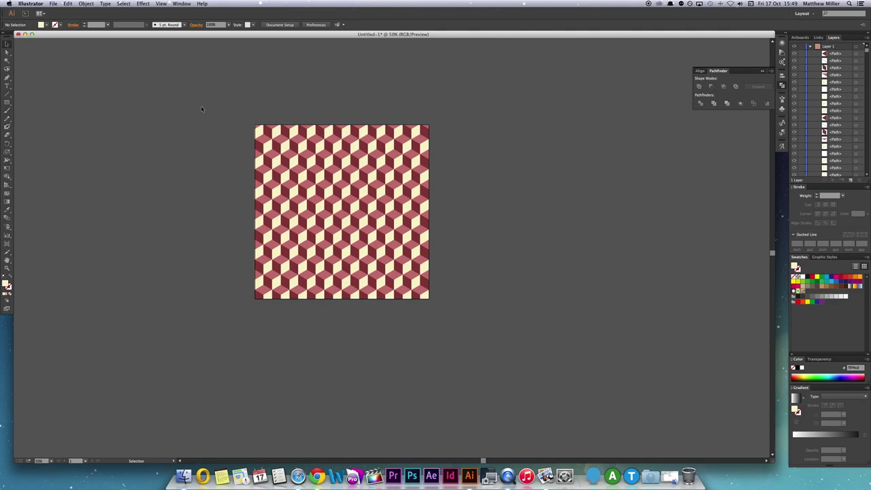